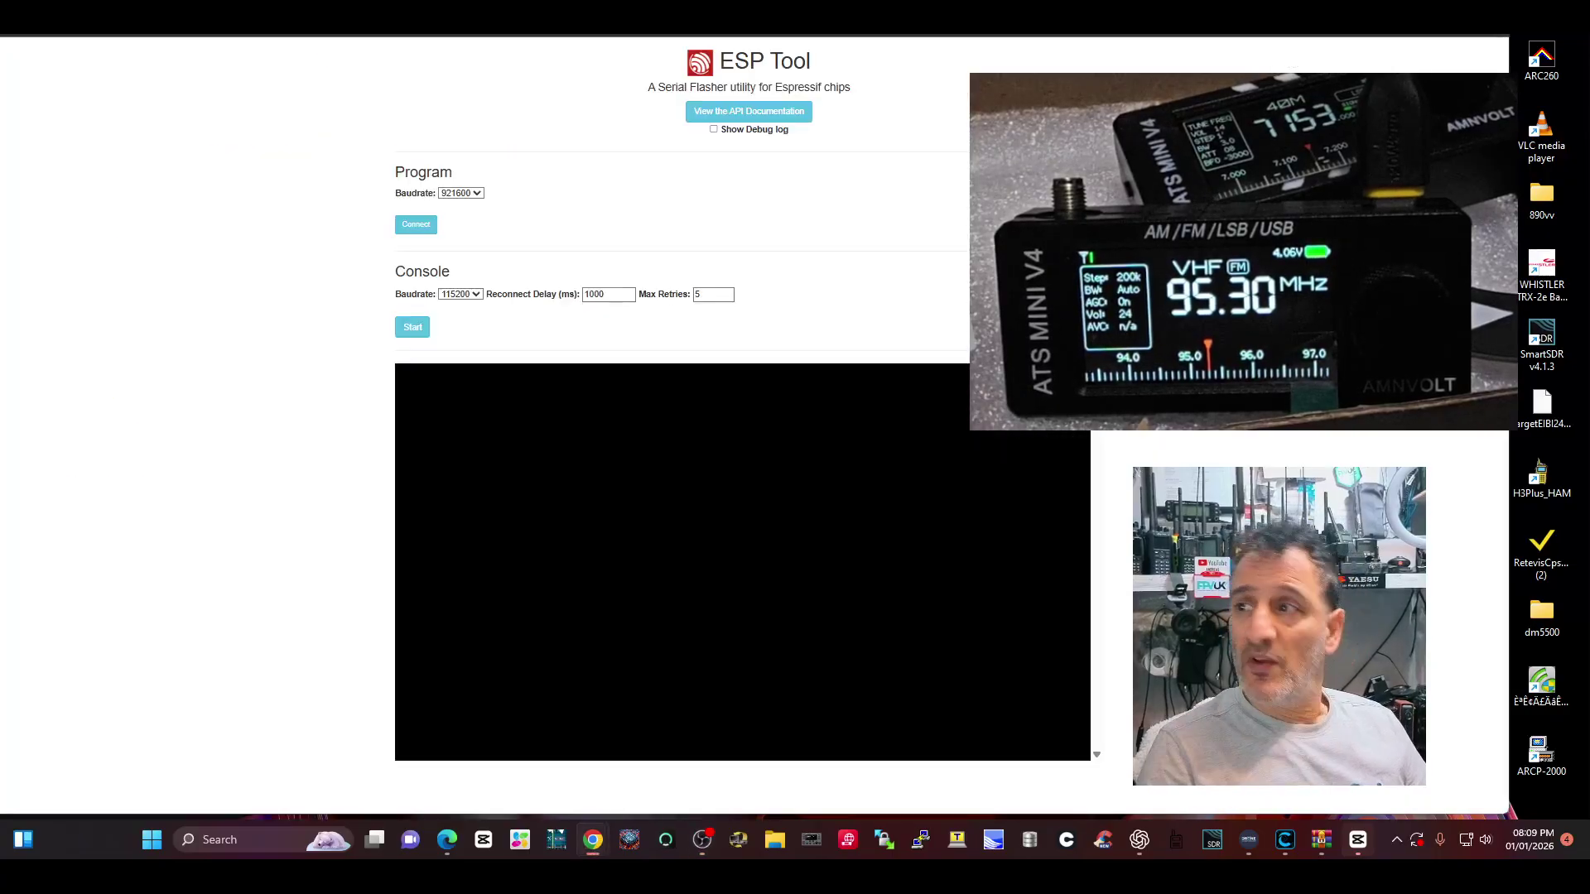
- Look up the receiver's COM port under Ports (COM & LPT) in Device Manager
{"action": "left_click_drag", "start_coordinate": [1242, 249], "coordinate": [273, 578]}
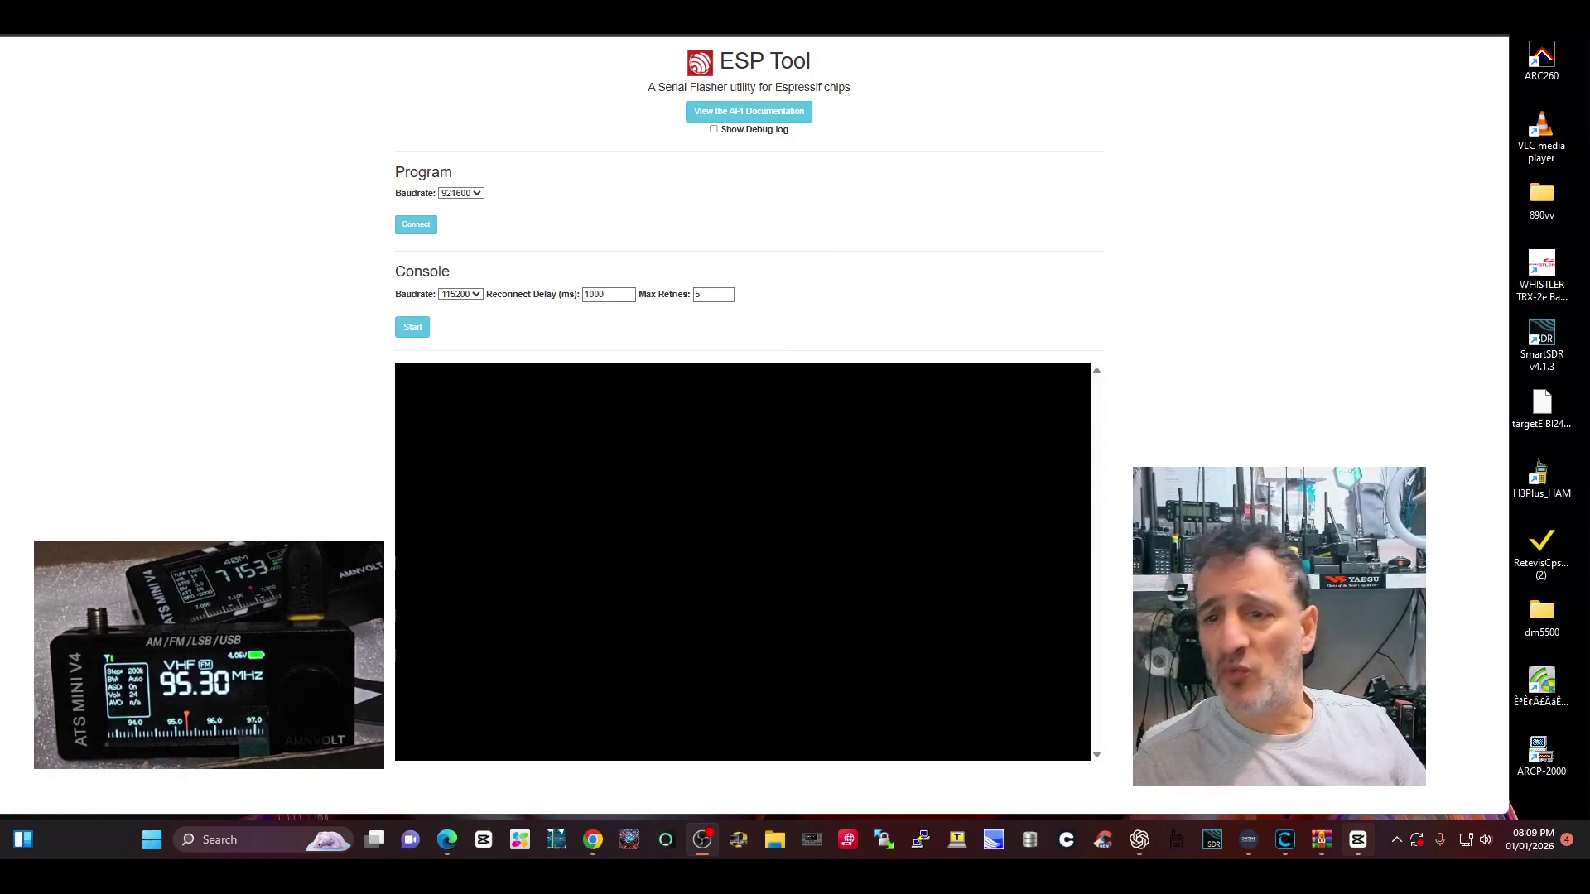
{"action": "right_click", "coordinate": [151, 839]}
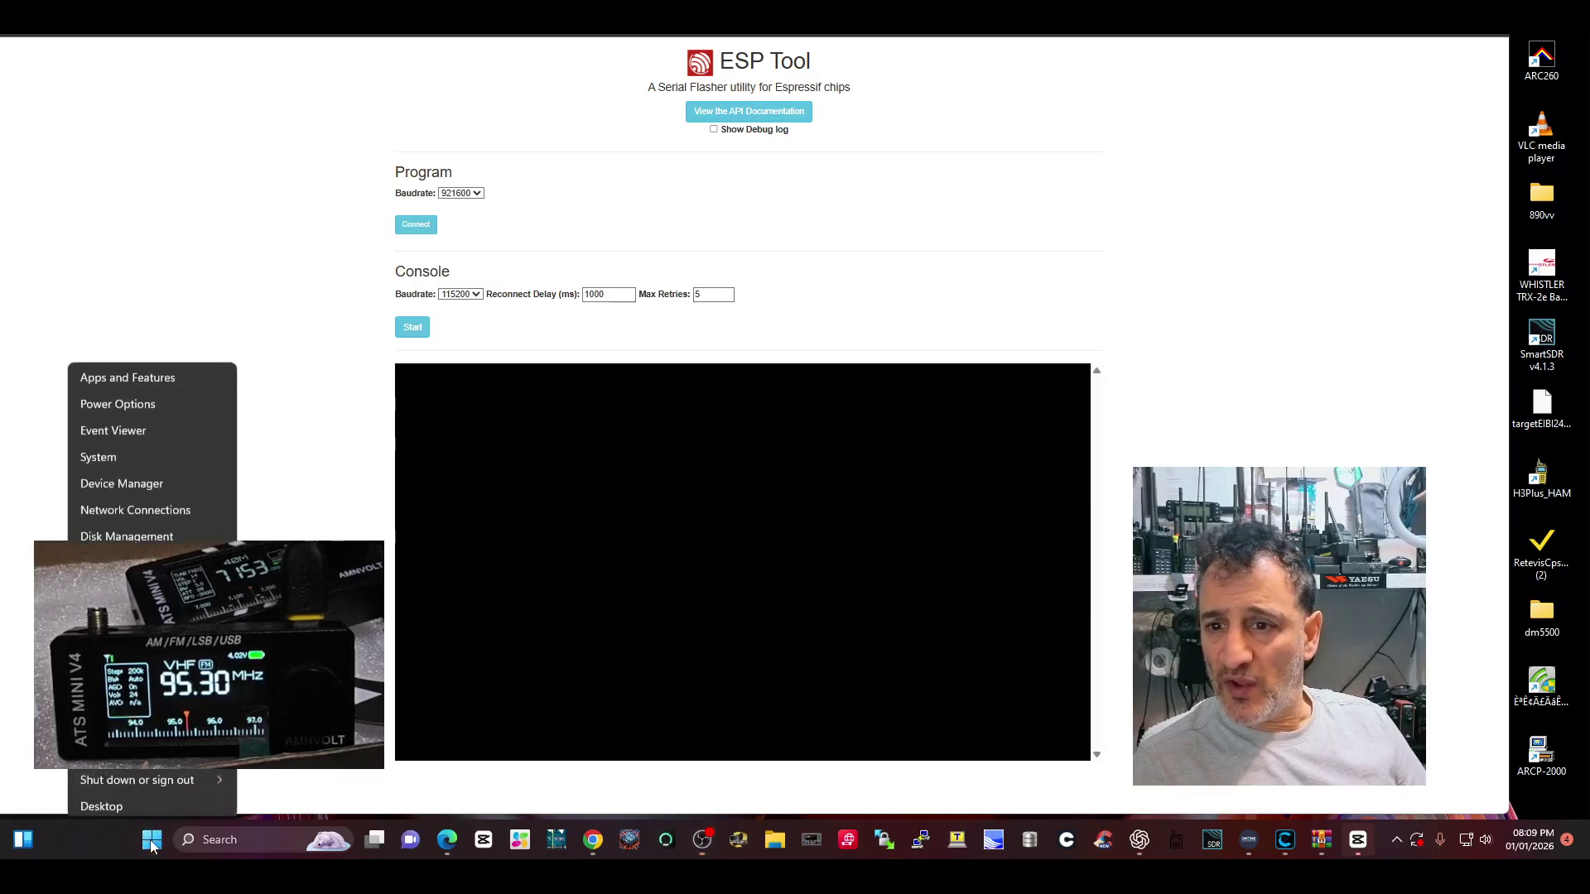
{"action": "left_click", "coordinate": [143, 475]}
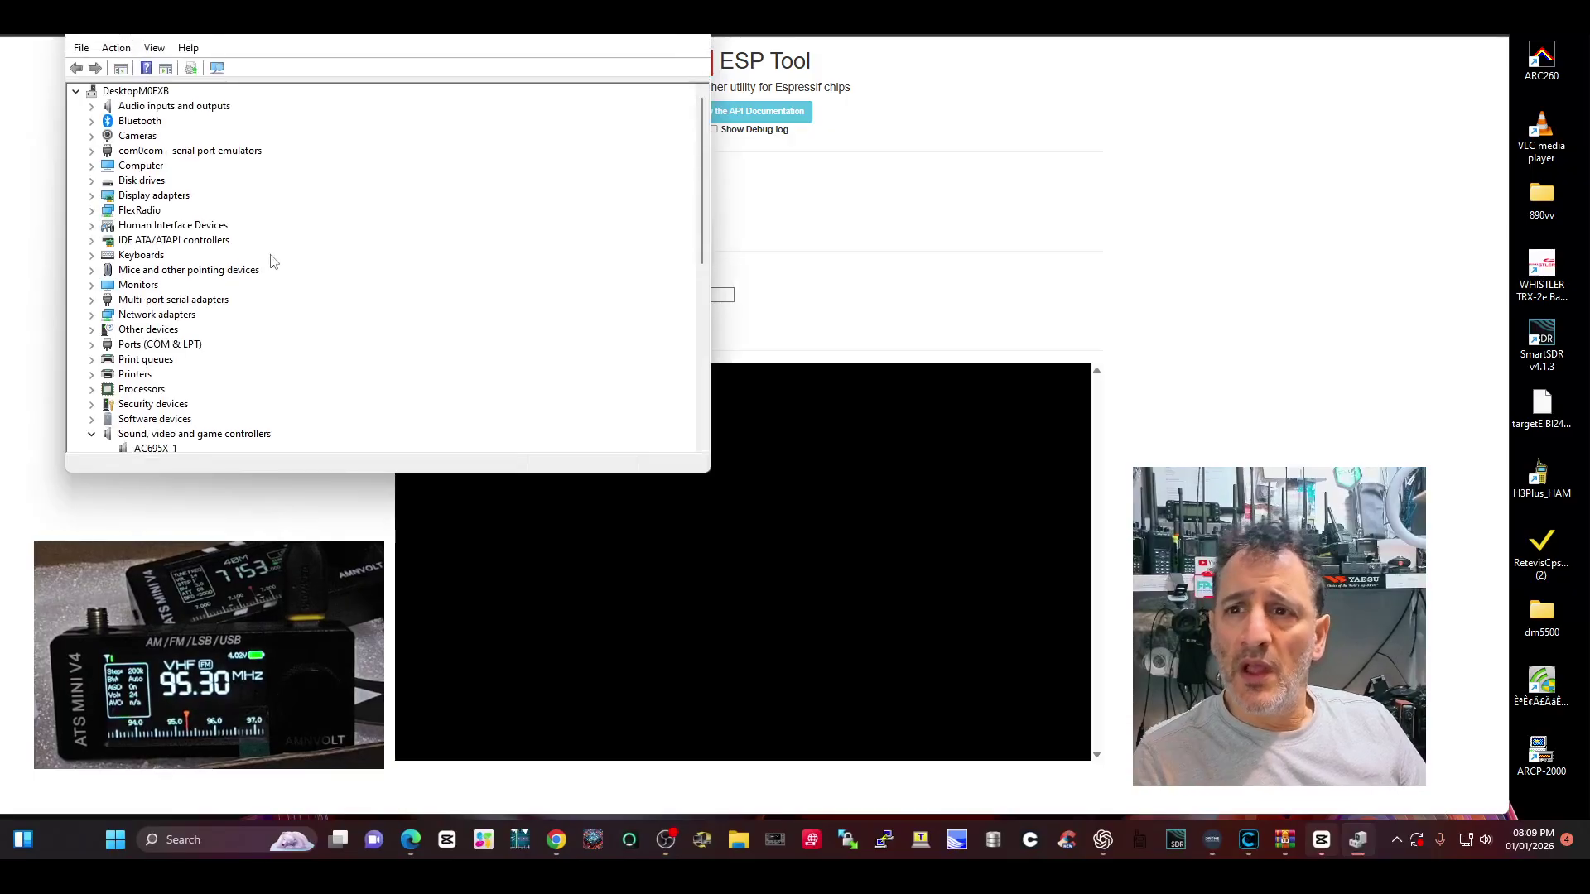
{"action": "double_click", "coordinate": [160, 344]}
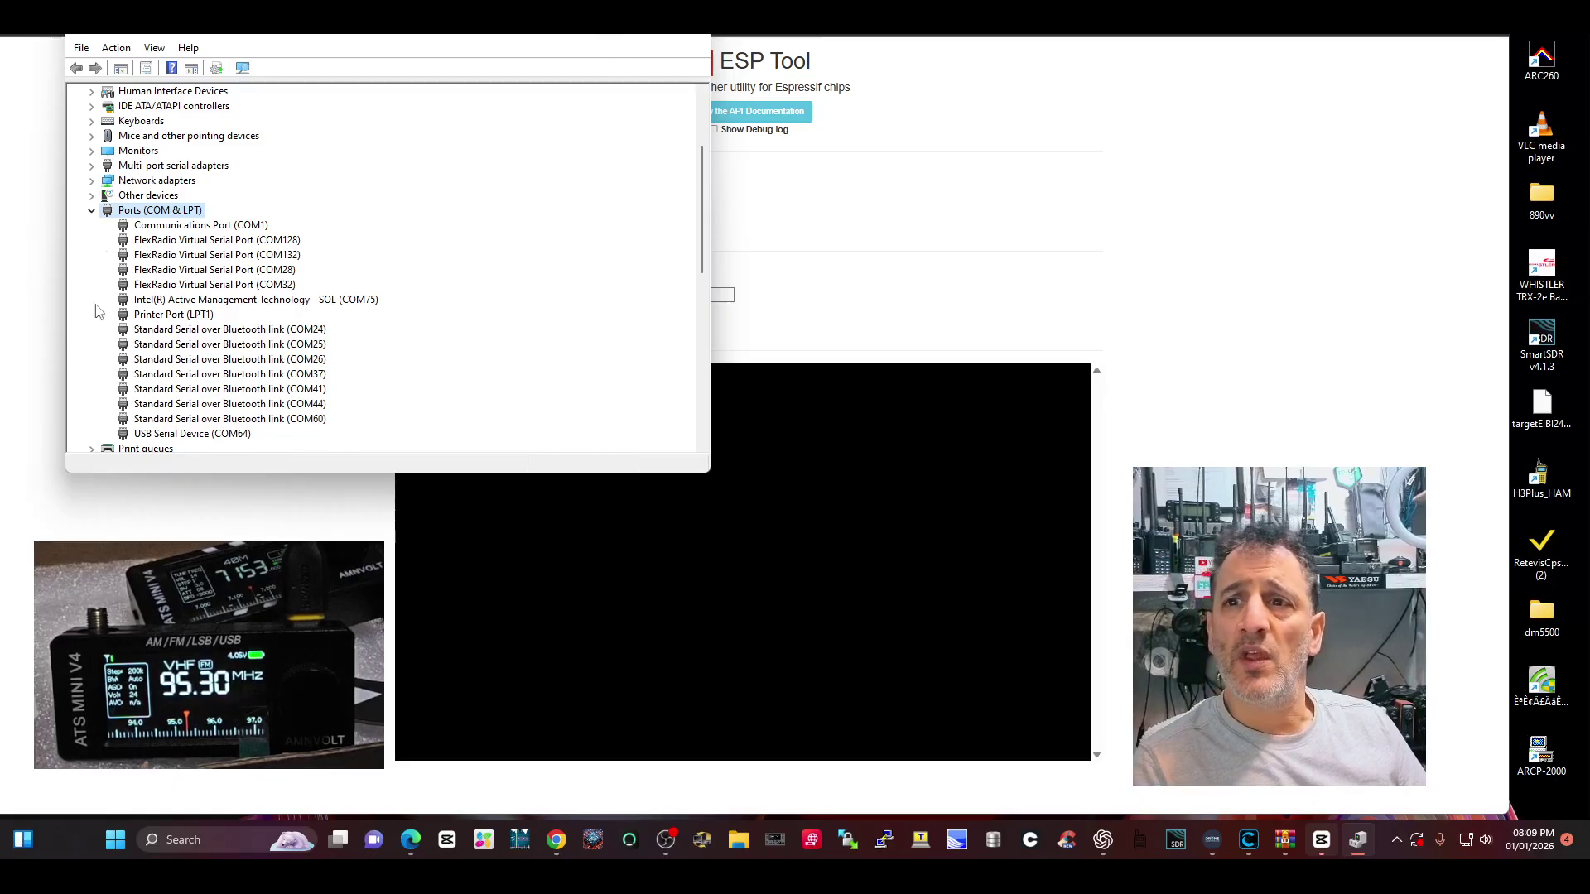
{"action": "left_click", "coordinate": [637, 44]}
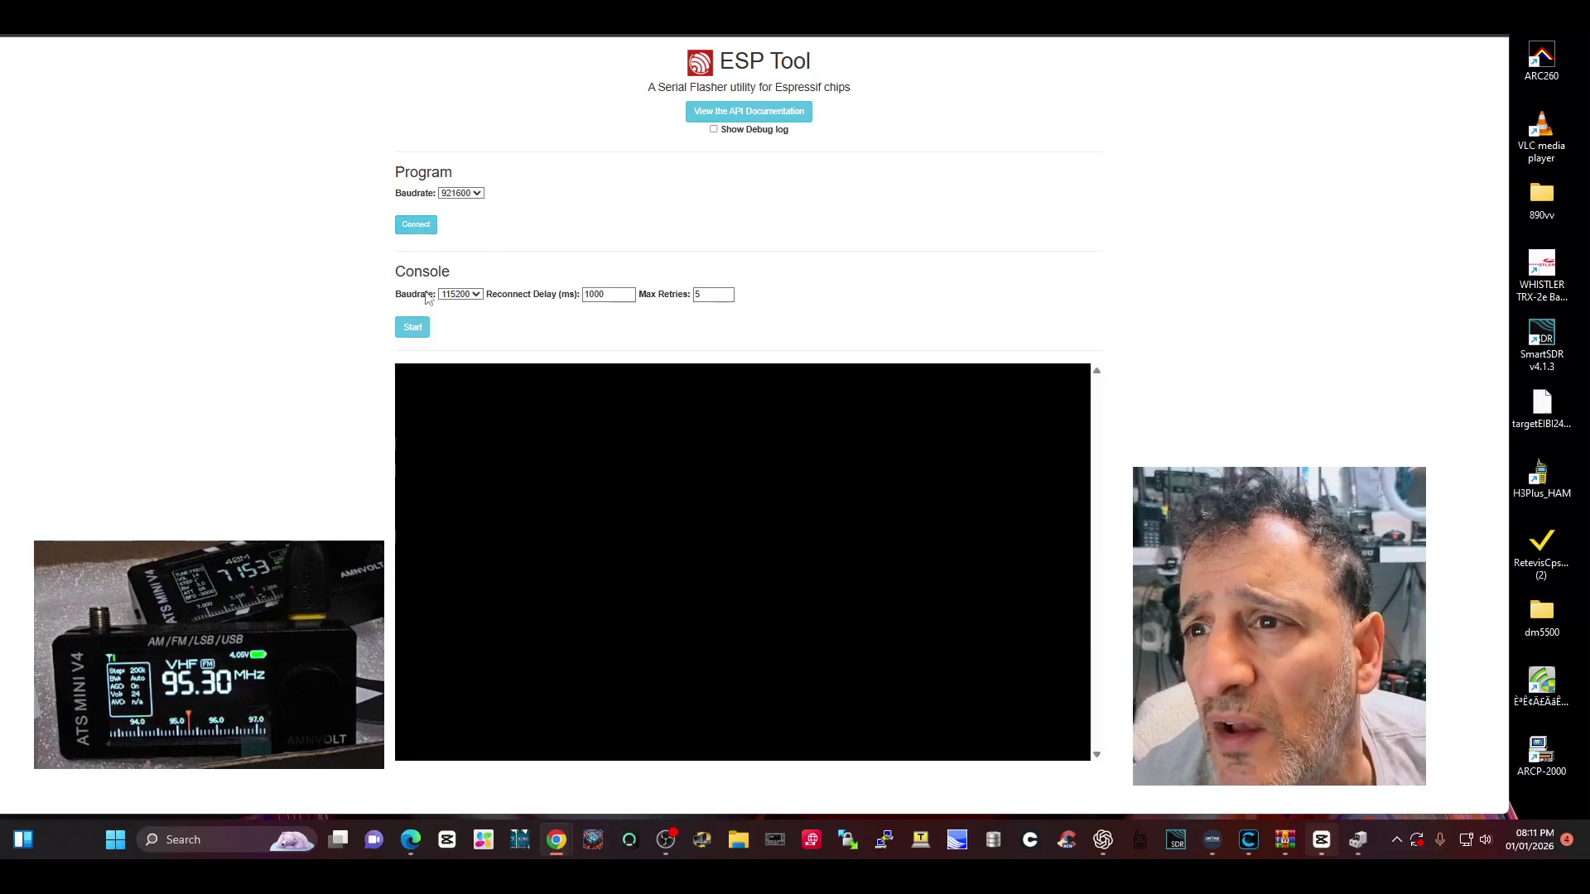
- Connect to the ESP32-S3 on USB JTAG/serial debug unit (COM64) and erase all flash
{"action": "left_click", "coordinate": [418, 225]}
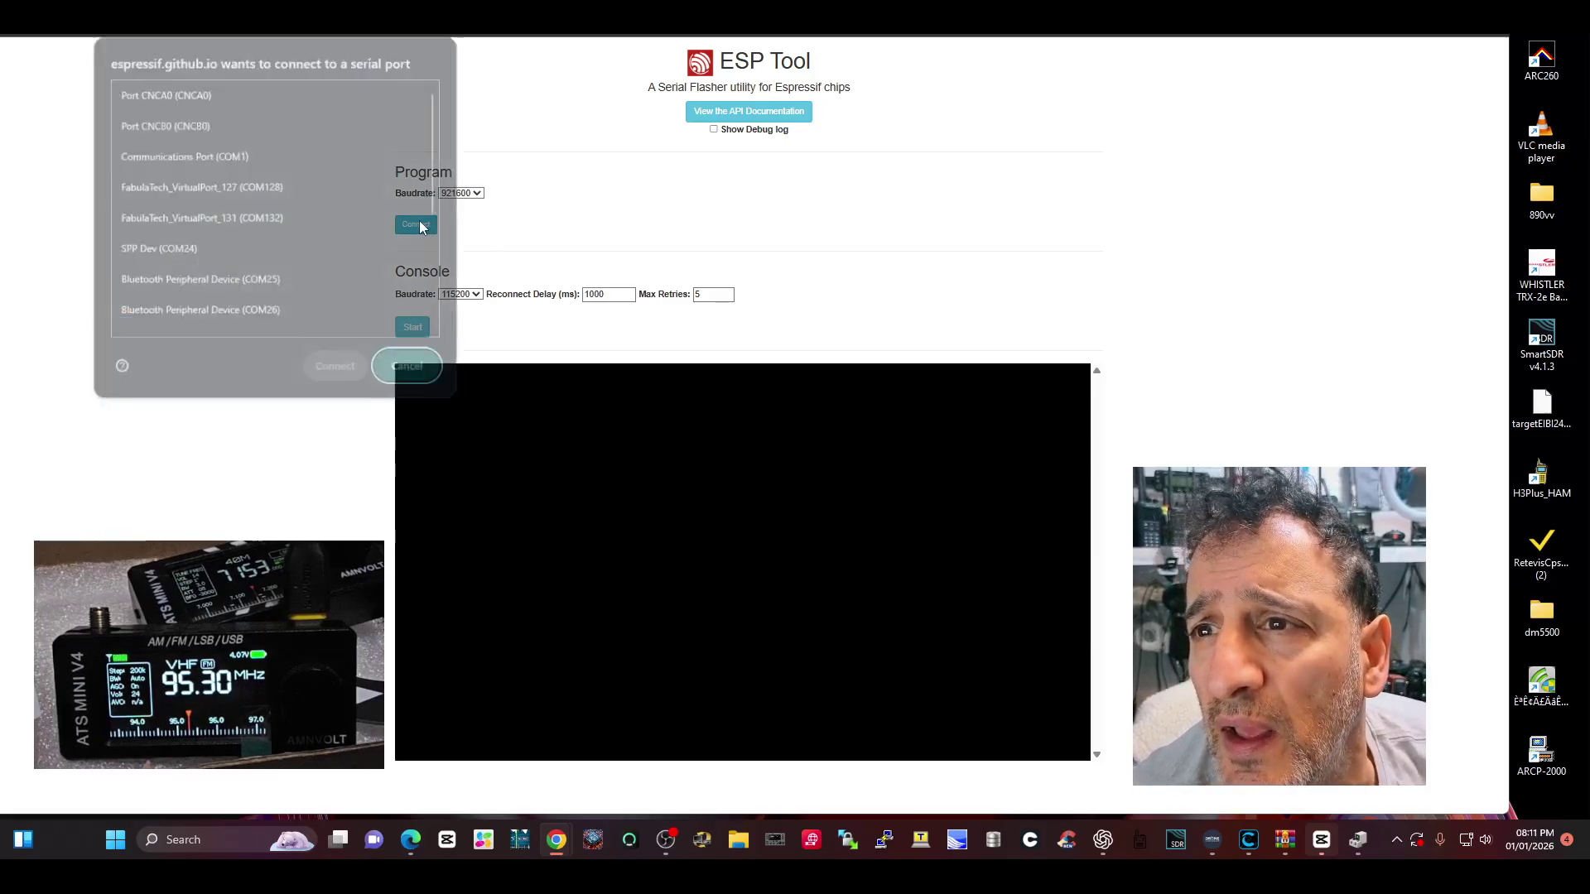
{"action": "scroll", "coordinate": [321, 243], "scroll_direction": "down", "scroll_amount": 5}
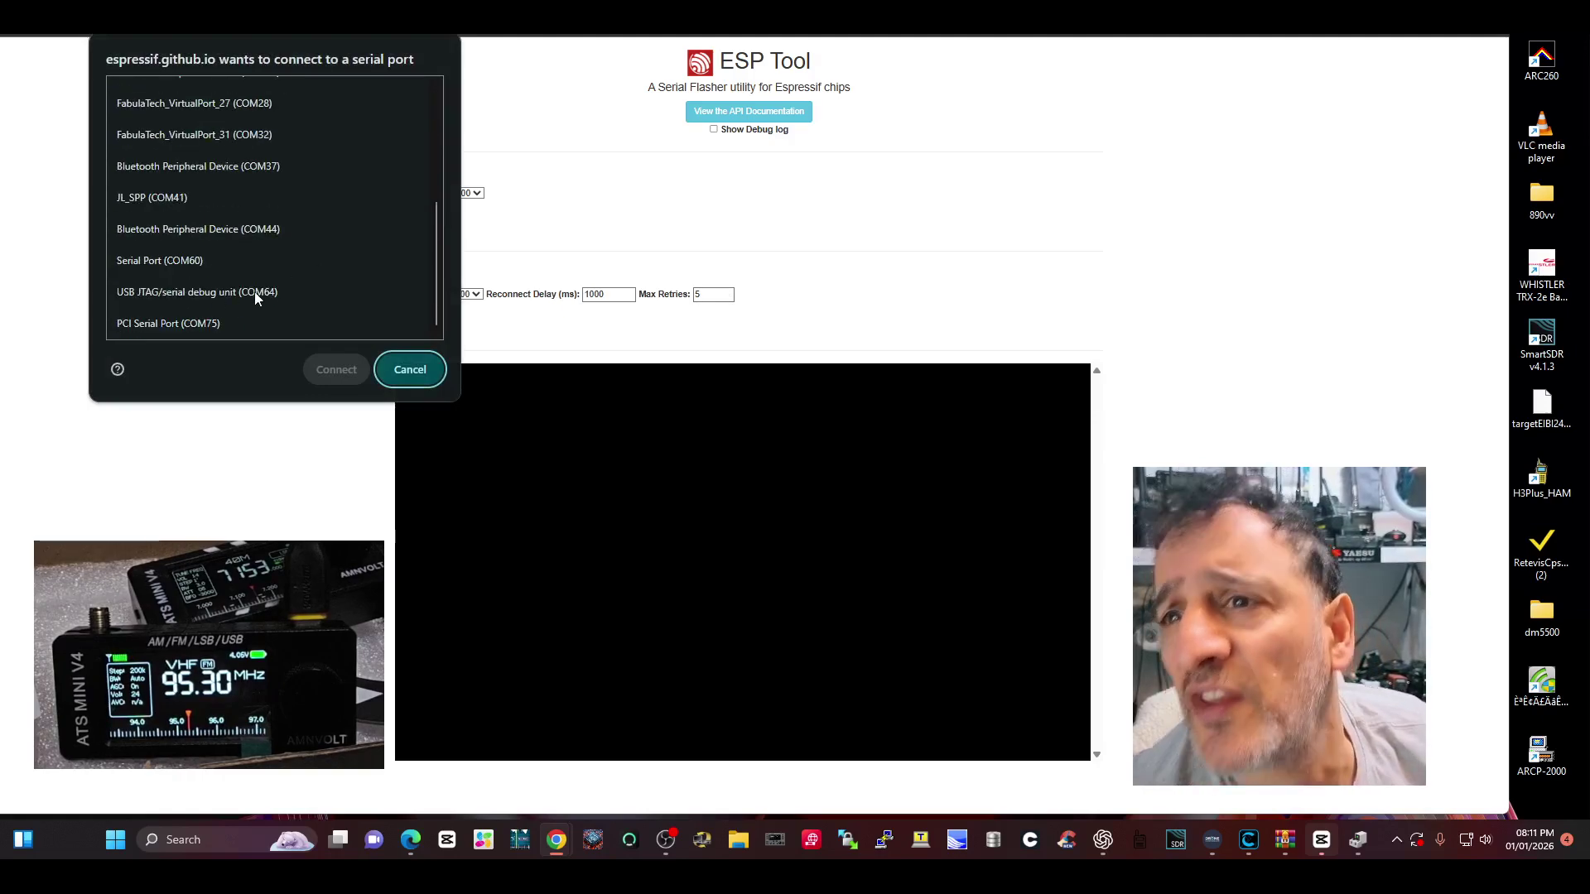
{"action": "left_click", "coordinate": [189, 297]}
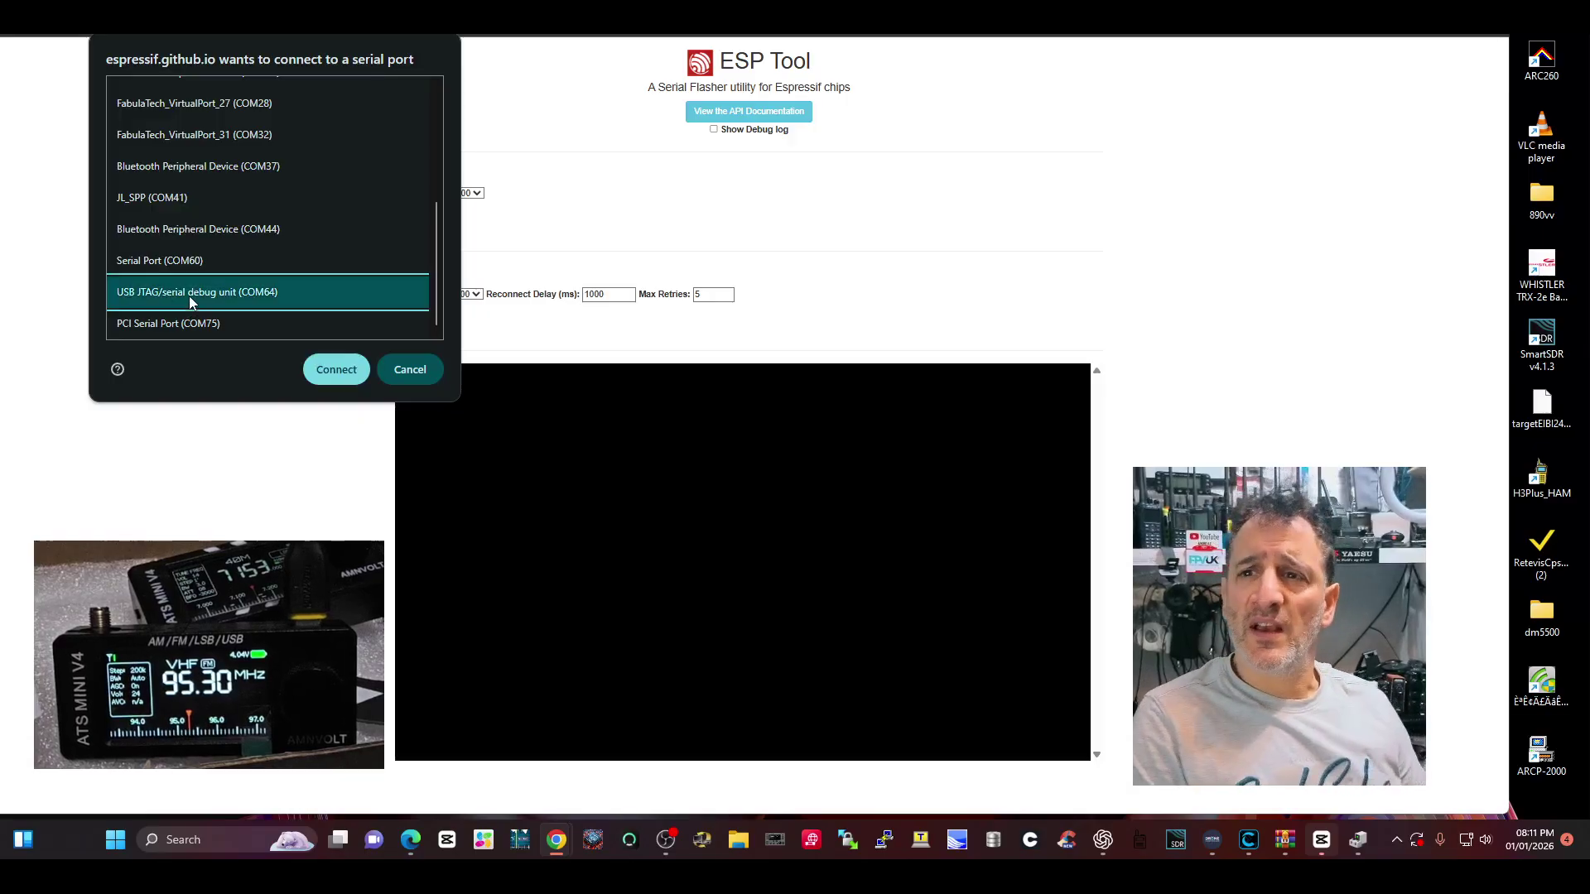
{"action": "left_click", "coordinate": [333, 369]}
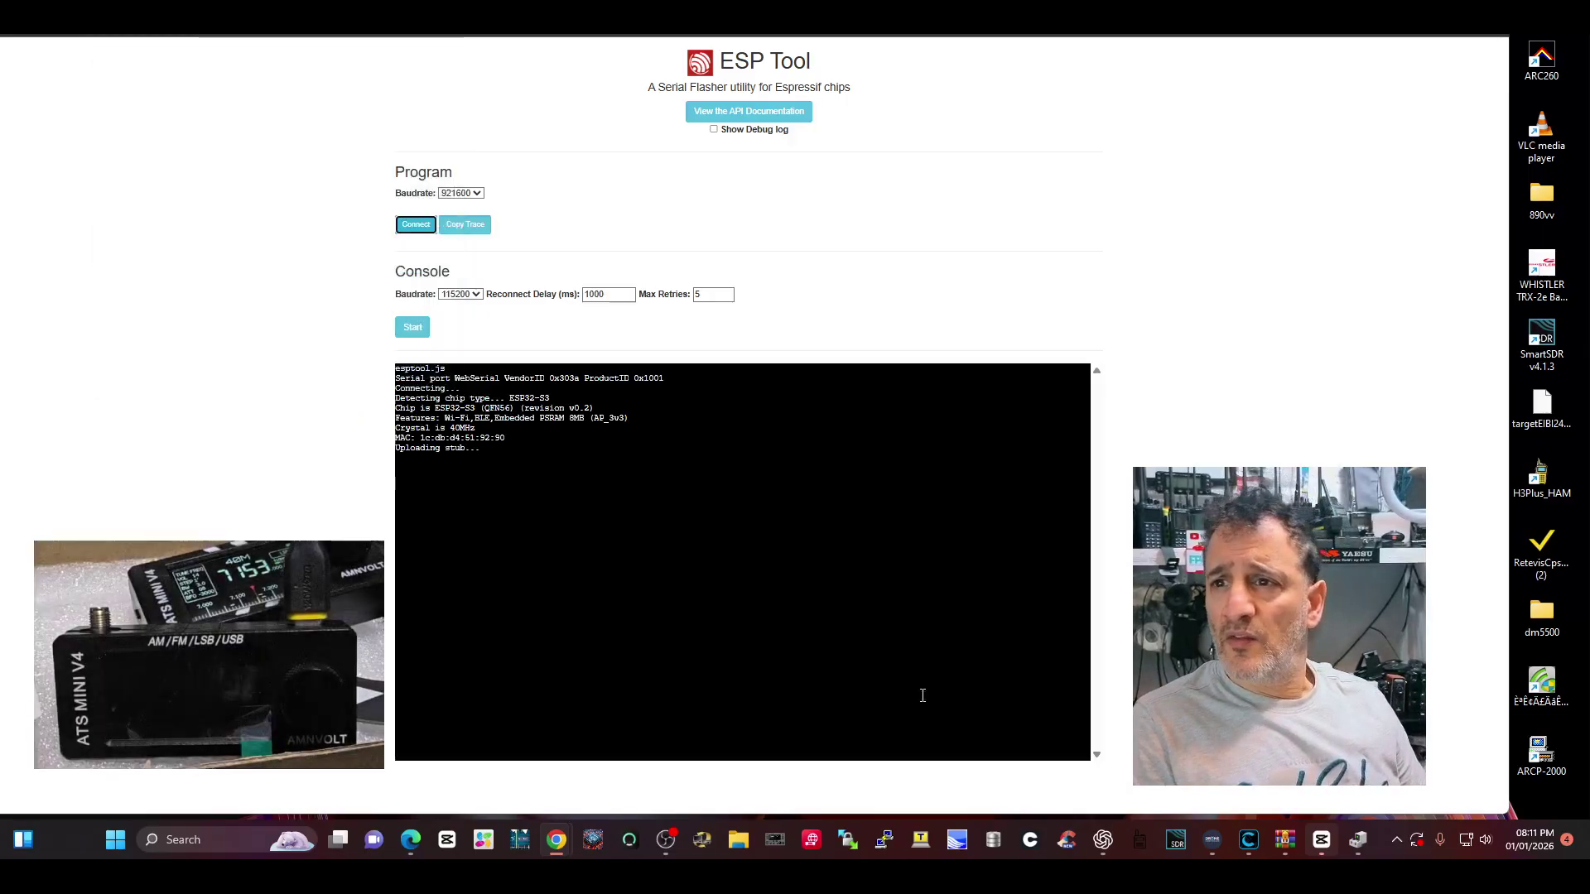
{"action": "left_click", "coordinate": [666, 840]}
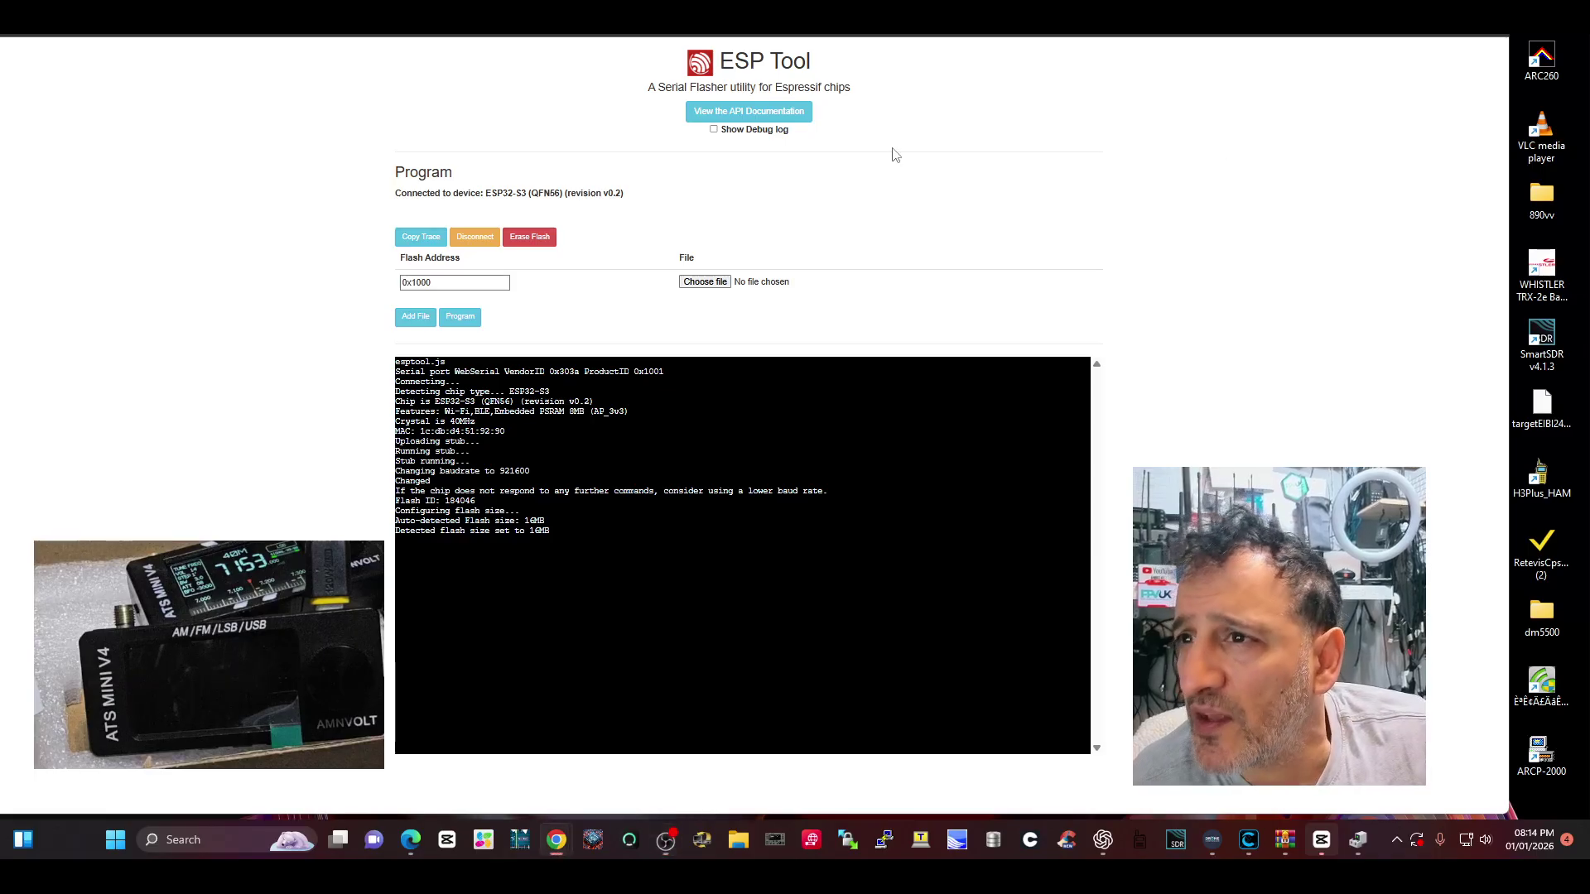
{"action": "left_click", "coordinate": [535, 237]}
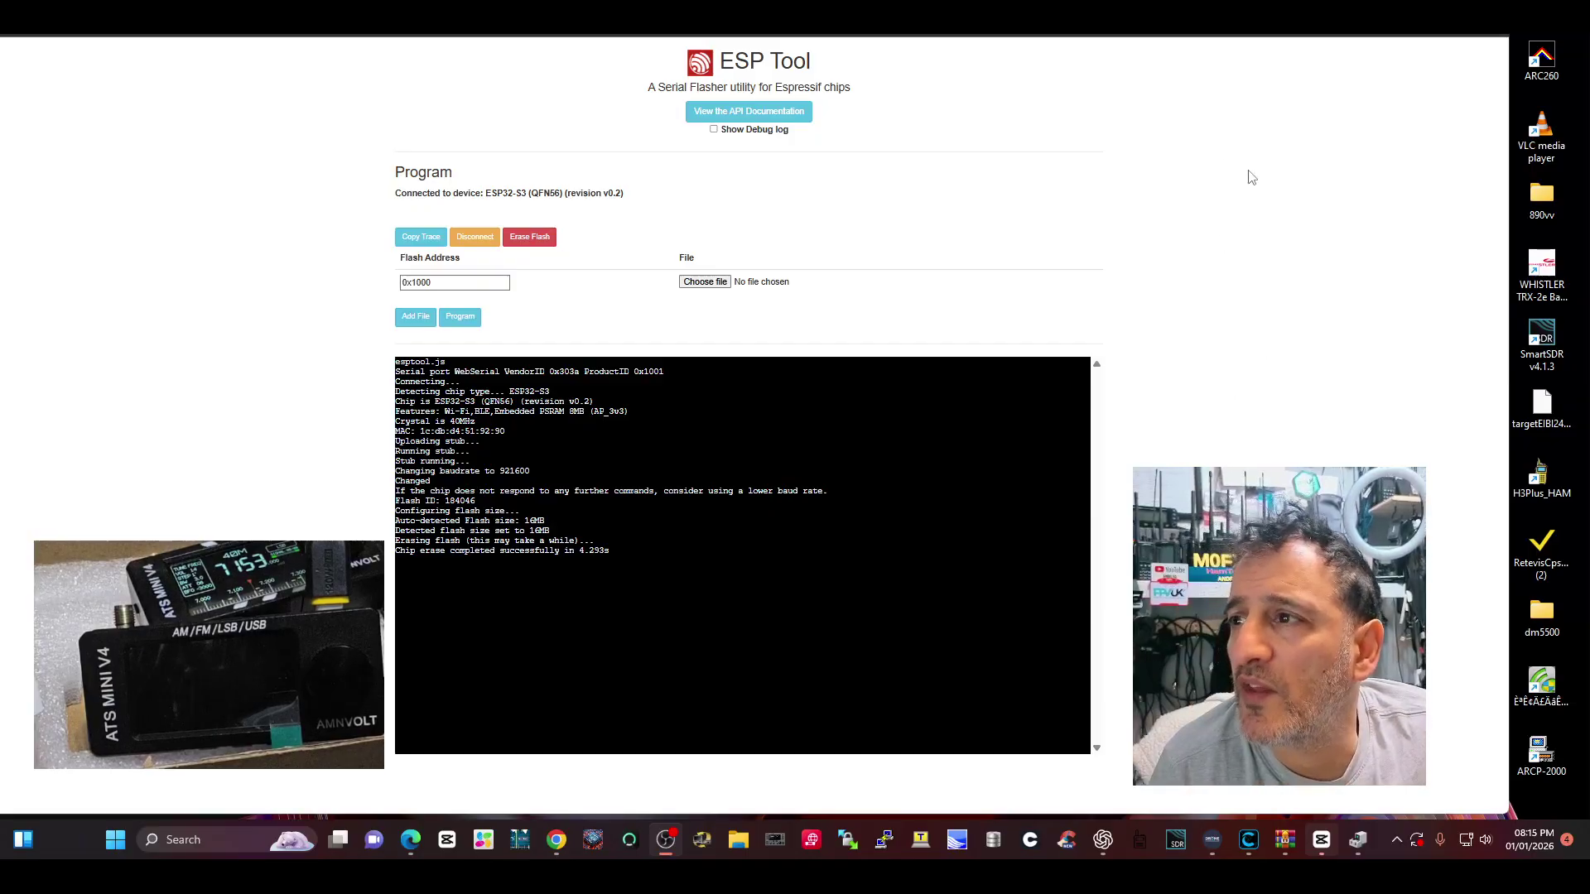
- Load targetEIBI24.bin from the Desktop into ESP Tool's flashing slot at 0x1000
{"action": "left_click", "coordinate": [704, 282]}
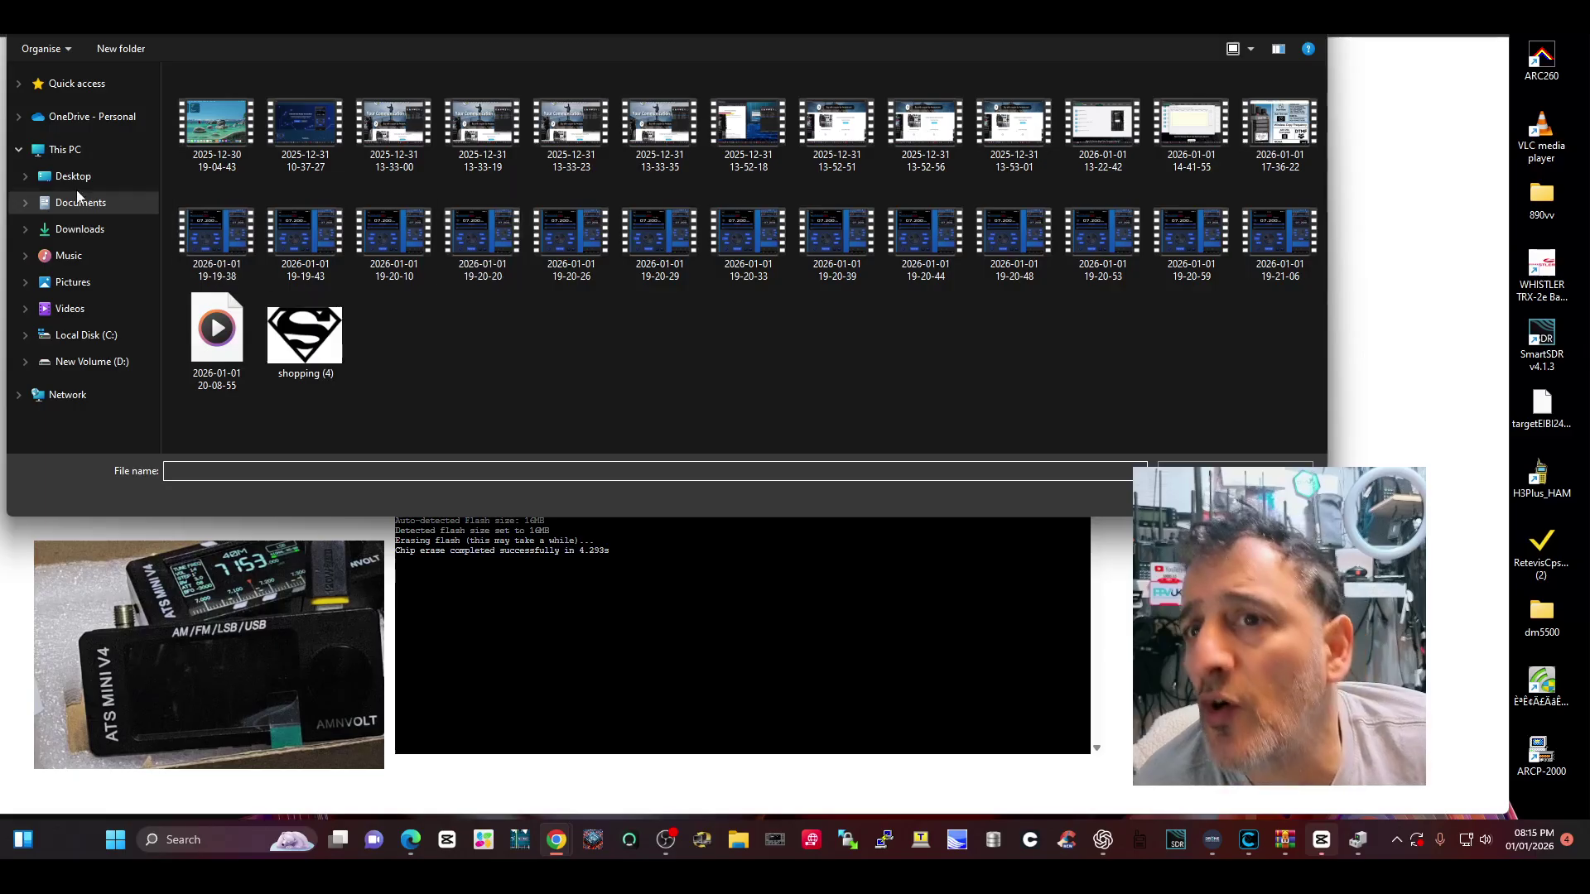
{"action": "left_click", "coordinate": [72, 175]}
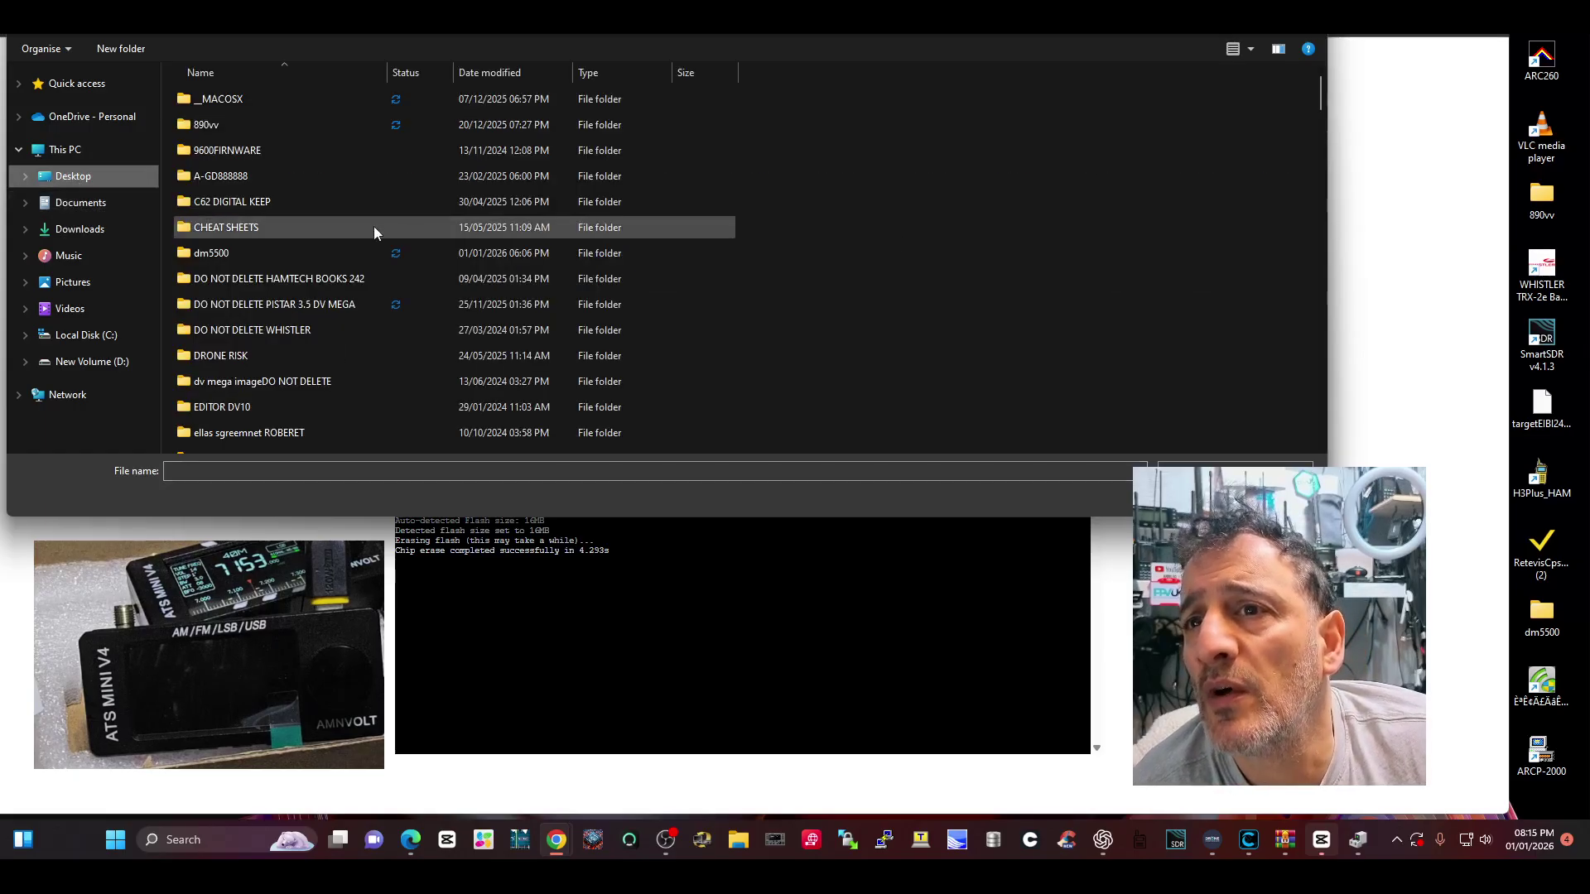
{"action": "scroll", "coordinate": [372, 227], "scroll_direction": "up", "scroll_amount": 2}
{"action": "scroll", "coordinate": [370, 227], "scroll_direction": "down", "scroll_amount": 8}
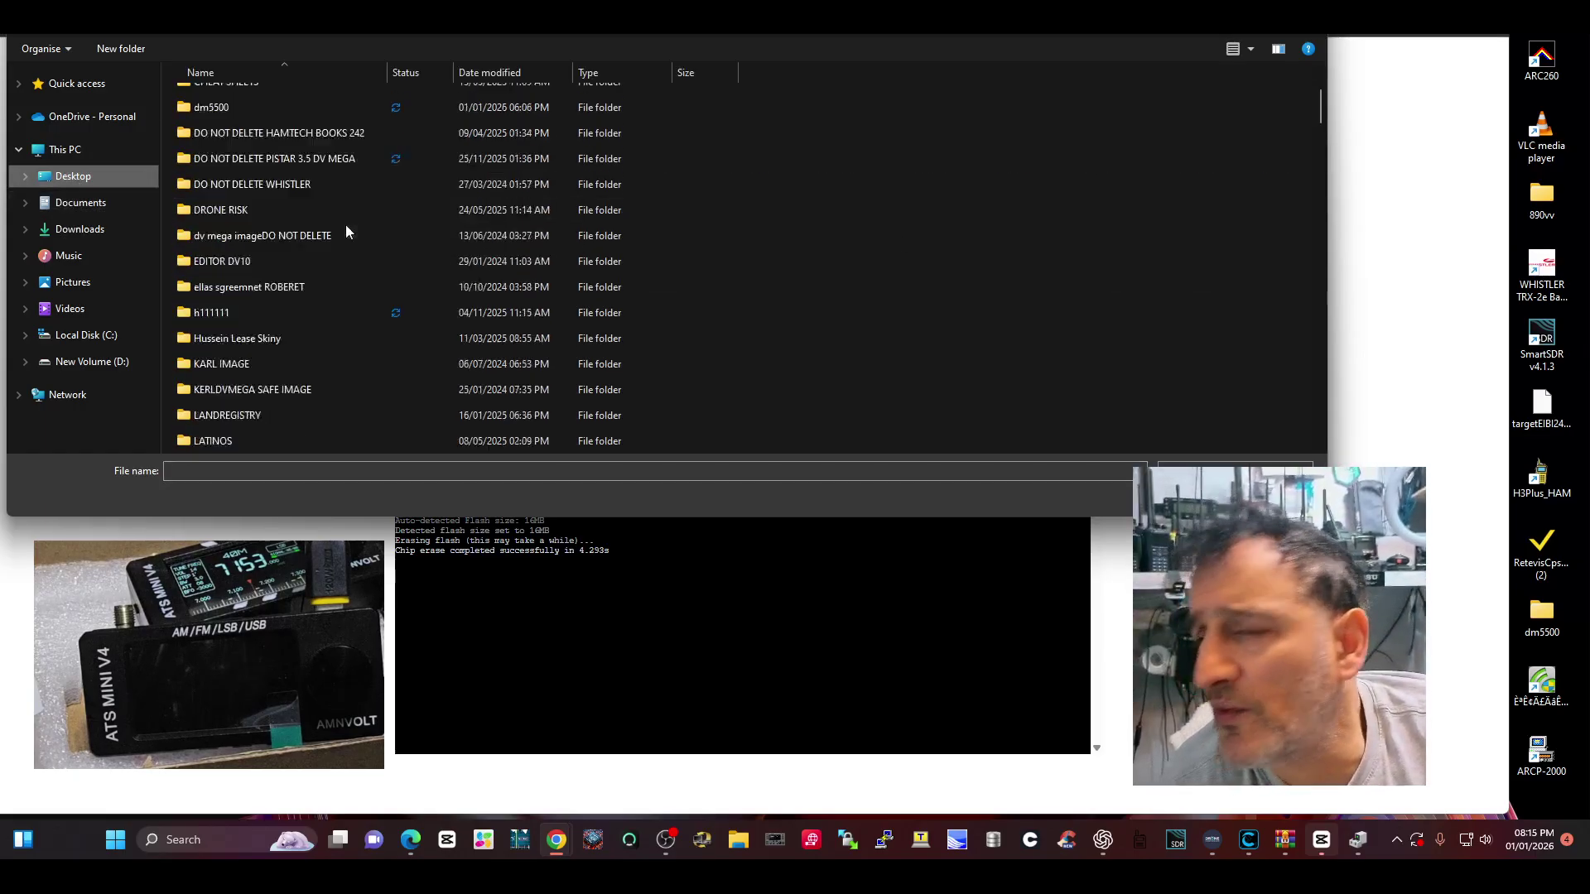
{"action": "scroll", "coordinate": [346, 227], "scroll_direction": "down", "scroll_amount": 5}
{"action": "scroll", "coordinate": [347, 228], "scroll_direction": "down", "scroll_amount": 5}
{"action": "scroll", "coordinate": [347, 228], "scroll_direction": "down", "scroll_amount": 5}
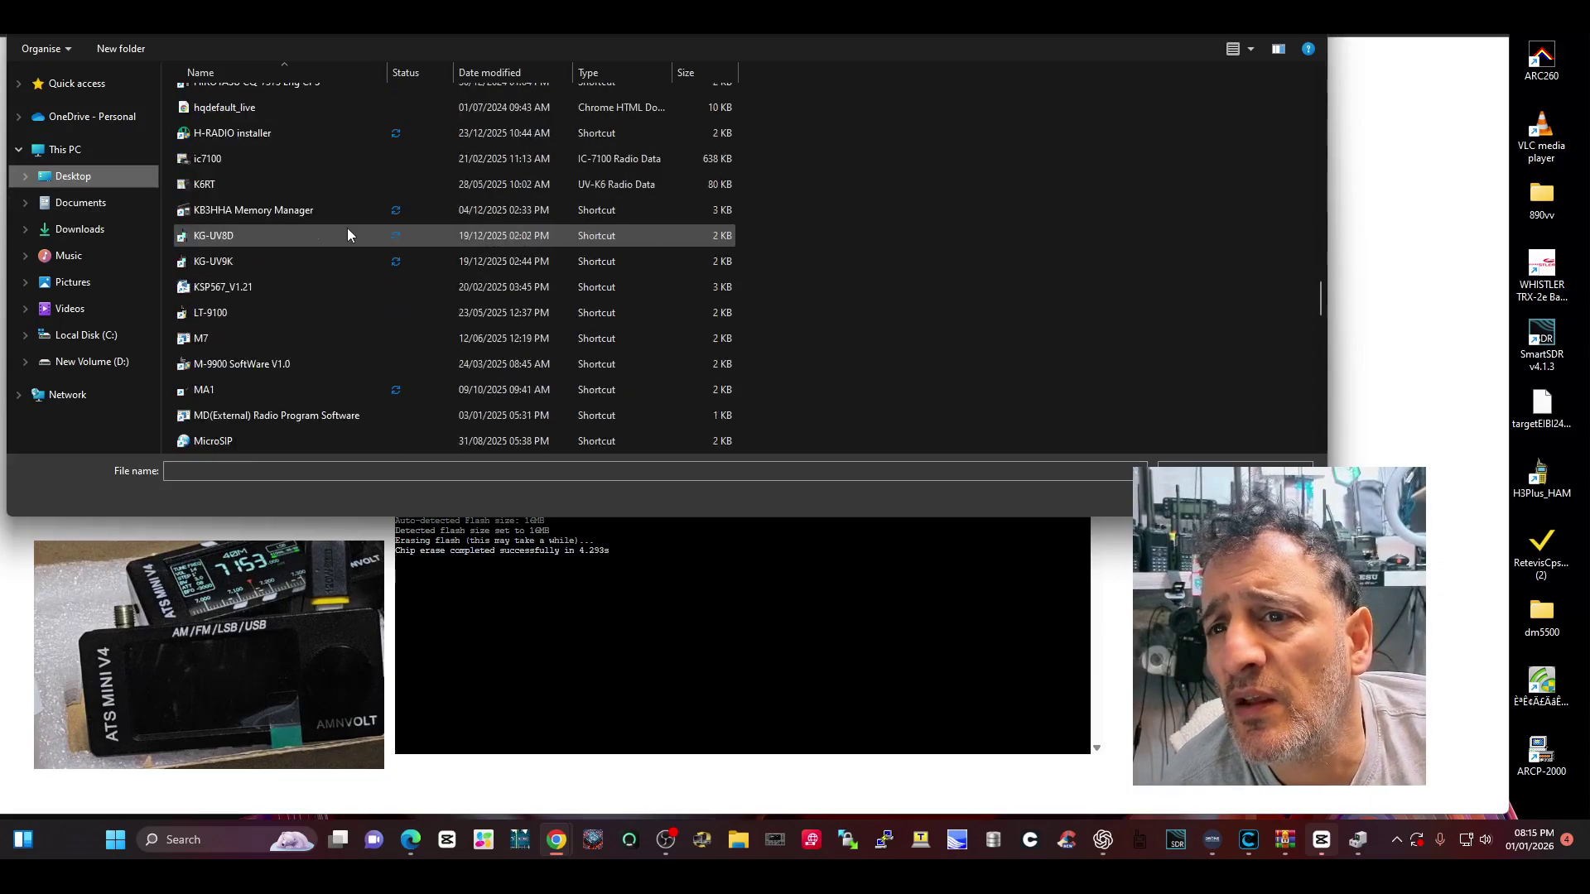
{"action": "scroll", "coordinate": [347, 227], "scroll_direction": "down", "scroll_amount": 4}
{"action": "scroll", "coordinate": [347, 229], "scroll_direction": "down", "scroll_amount": 5}
{"action": "scroll", "coordinate": [347, 229], "scroll_direction": "down", "scroll_amount": 5}
{"action": "scroll", "coordinate": [347, 229], "scroll_direction": "up", "scroll_amount": 2}
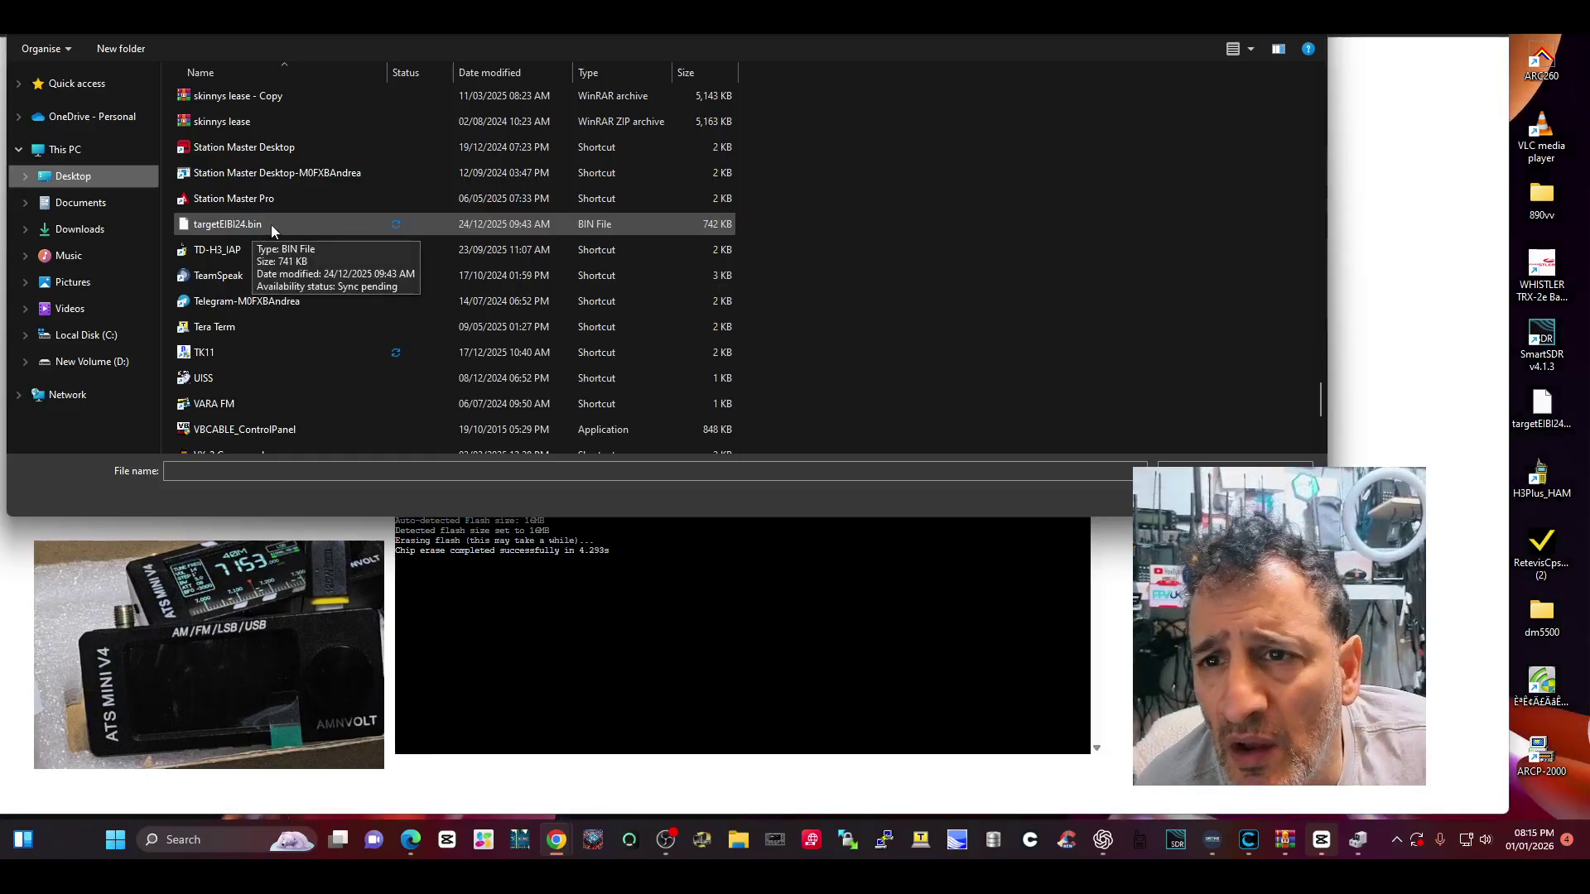
{"action": "double_click", "coordinate": [269, 224]}
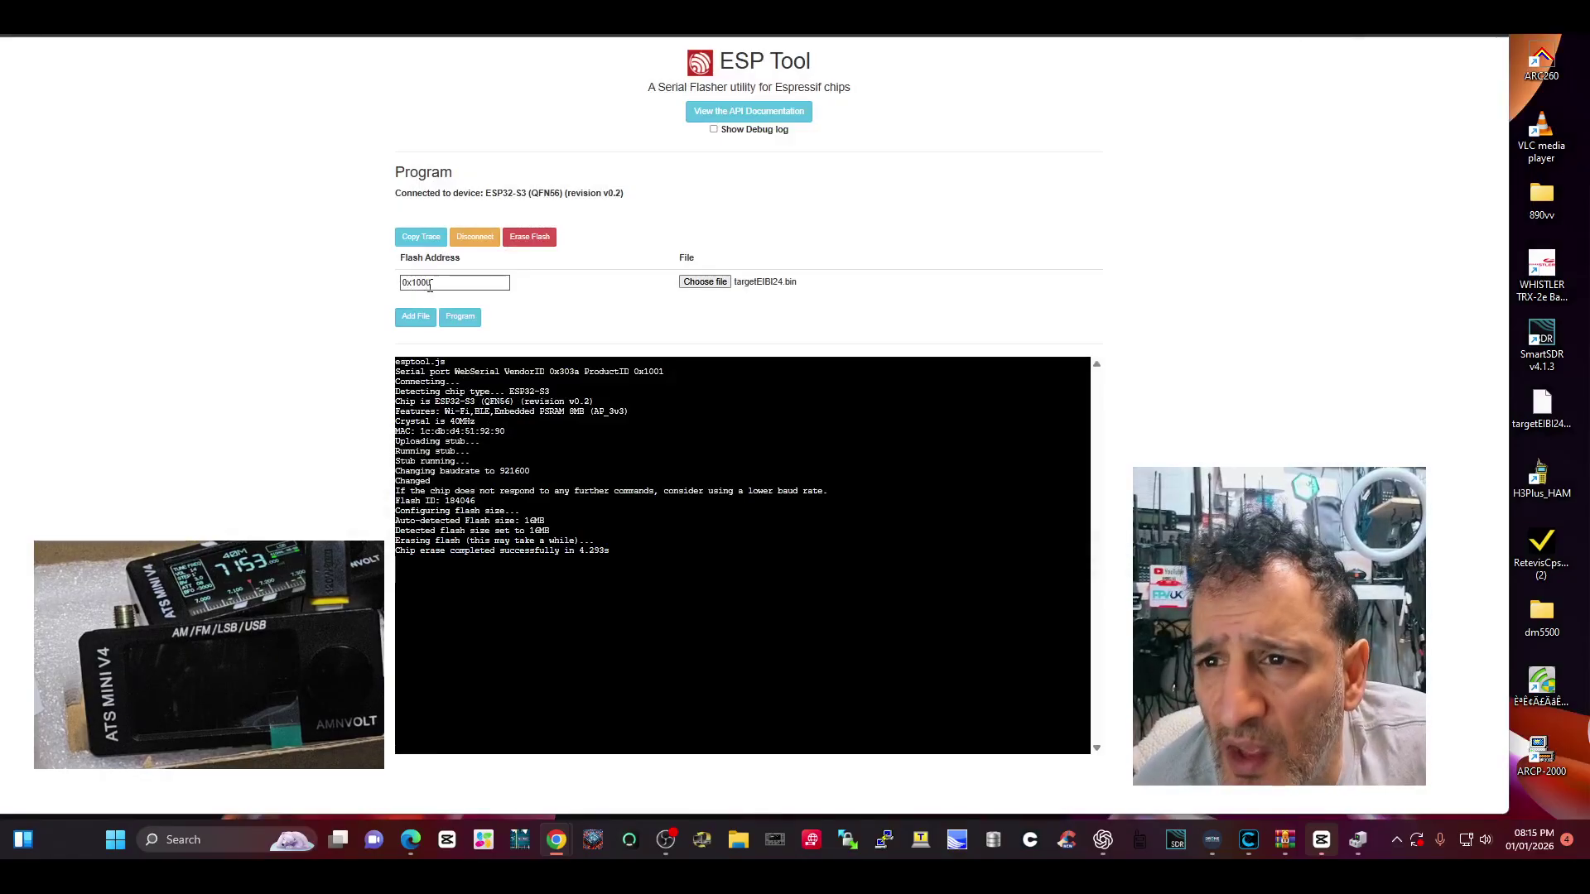
- Change targetEIBI24.bin's flash address from 0x1000 to 0x0 and start programming
{"action": "key", "text": "BackSpace"}
{"action": "key", "text": "BackSpace"}
{"action": "key", "text": "BackSpace"}
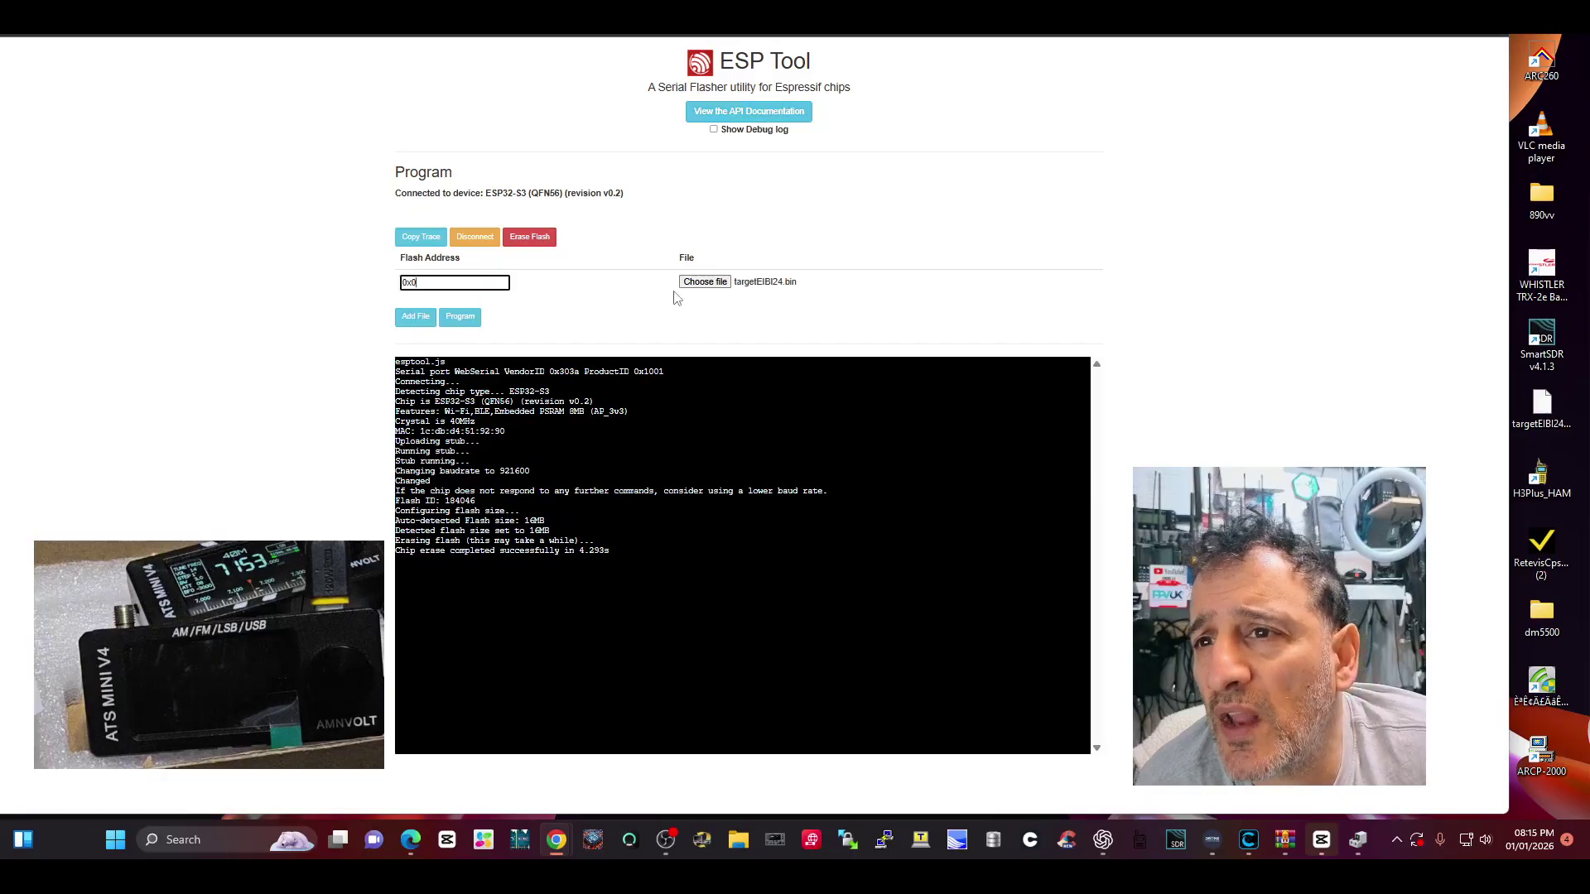
{"action": "left_click", "coordinate": [665, 840]}
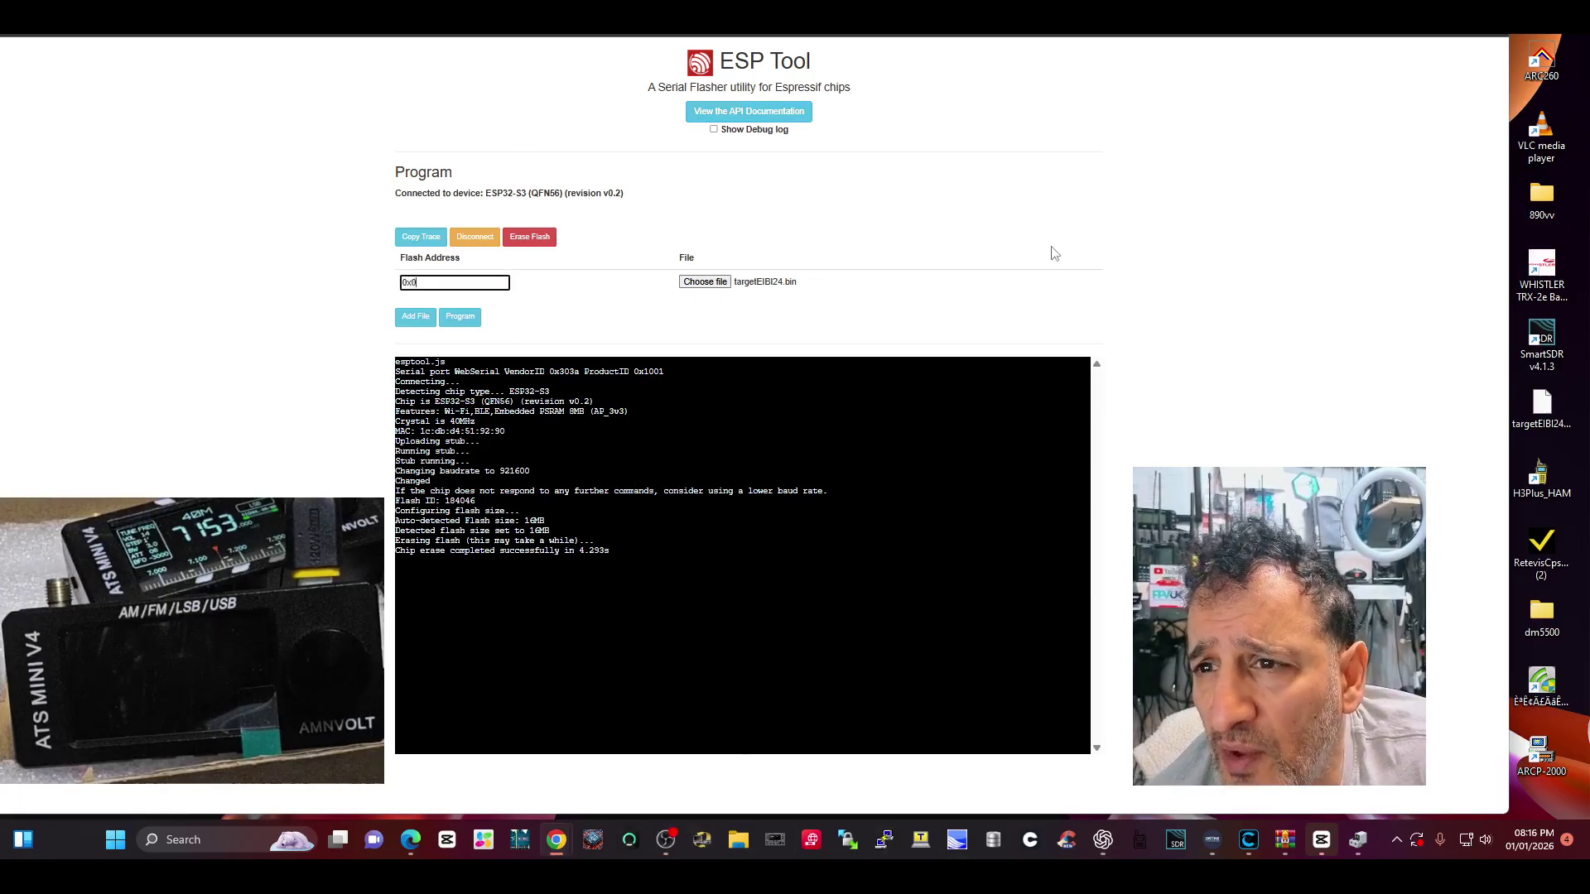
{"action": "left_click", "coordinate": [460, 316]}
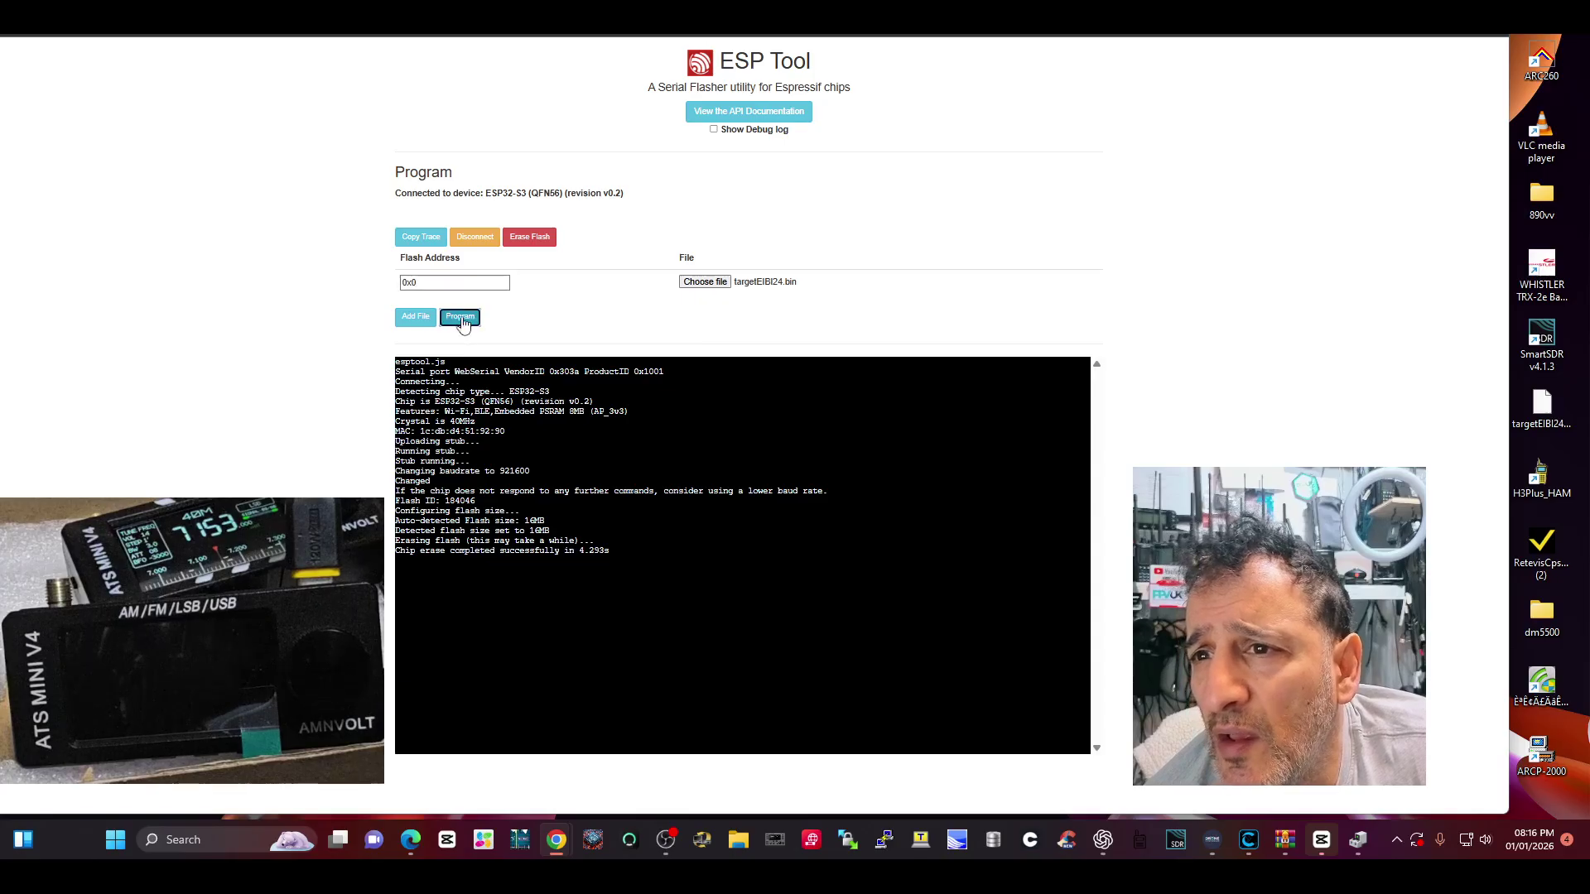